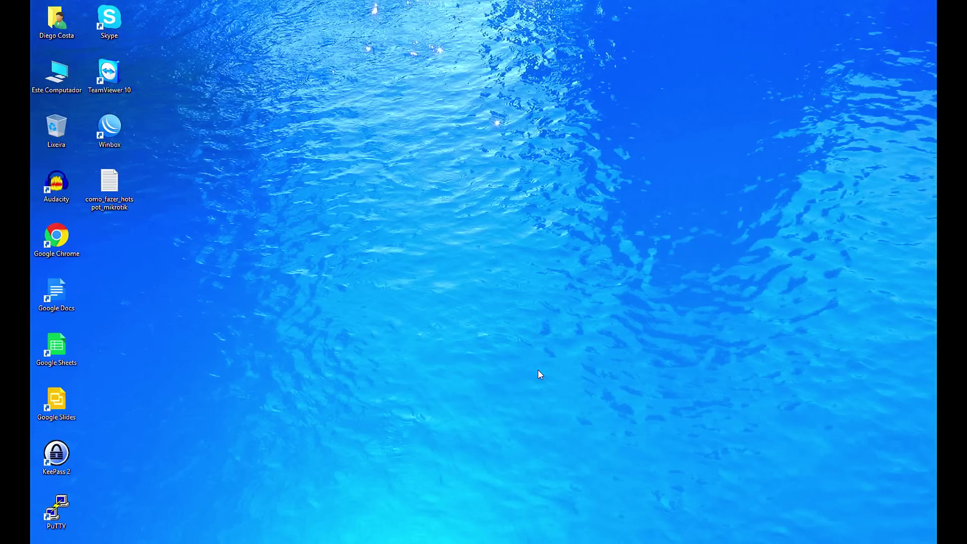
# - Switch to the web browser and open the MikroTik site's downloads page at the RouterOS section
pyautogui.click(293, 543)
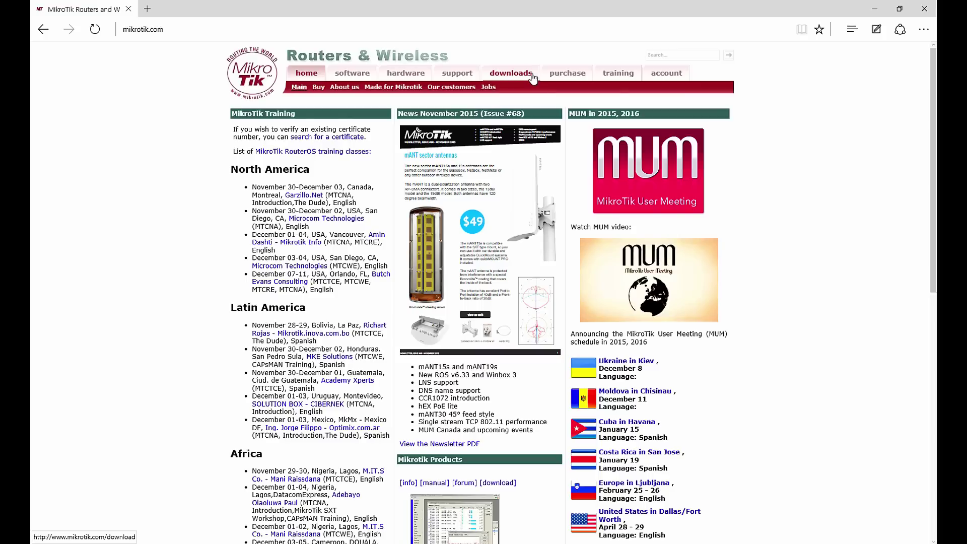
pyautogui.click(513, 74)
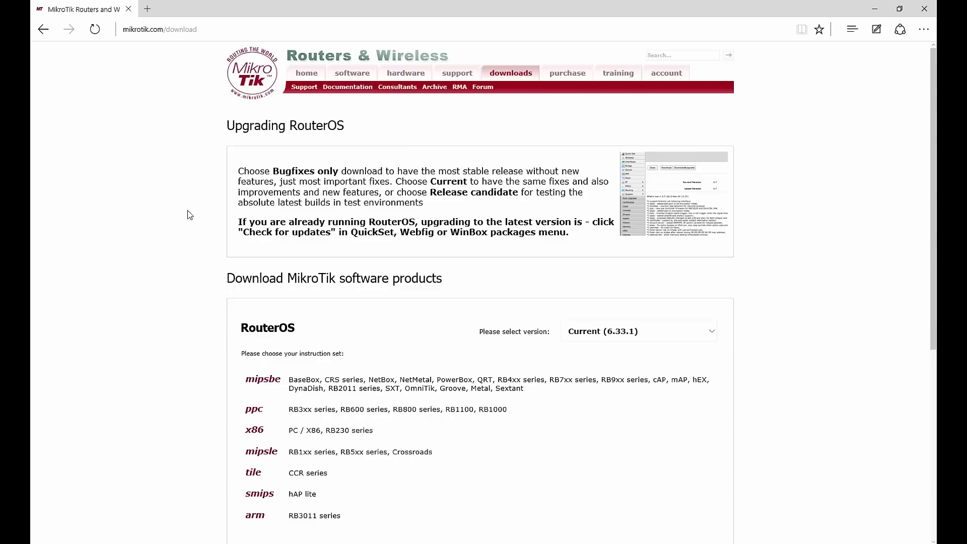
pyautogui.scroll(-2, 187, 215)
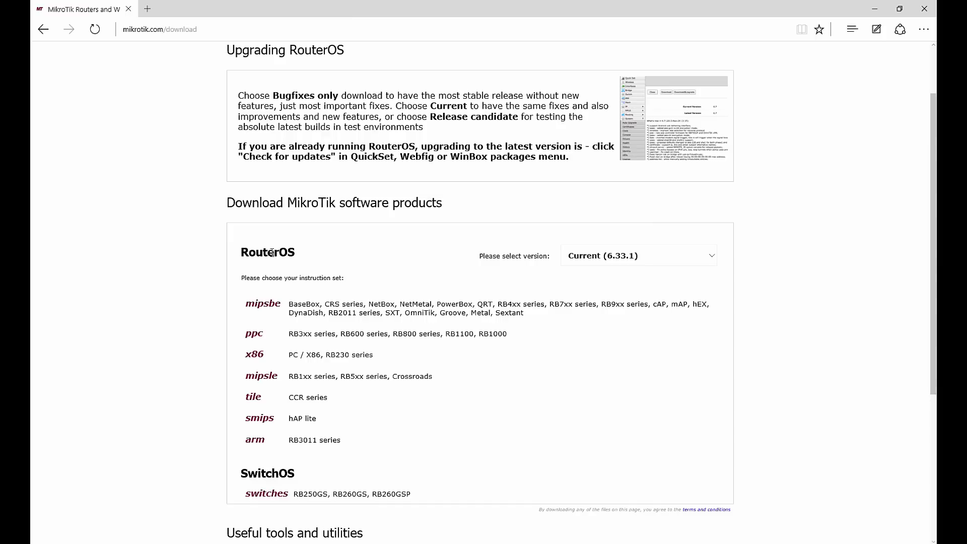
# - Highlight the RouterOS heading and review the release versions offered for download
pyautogui.moveTo(298, 254); pyautogui.dragTo(240, 253)
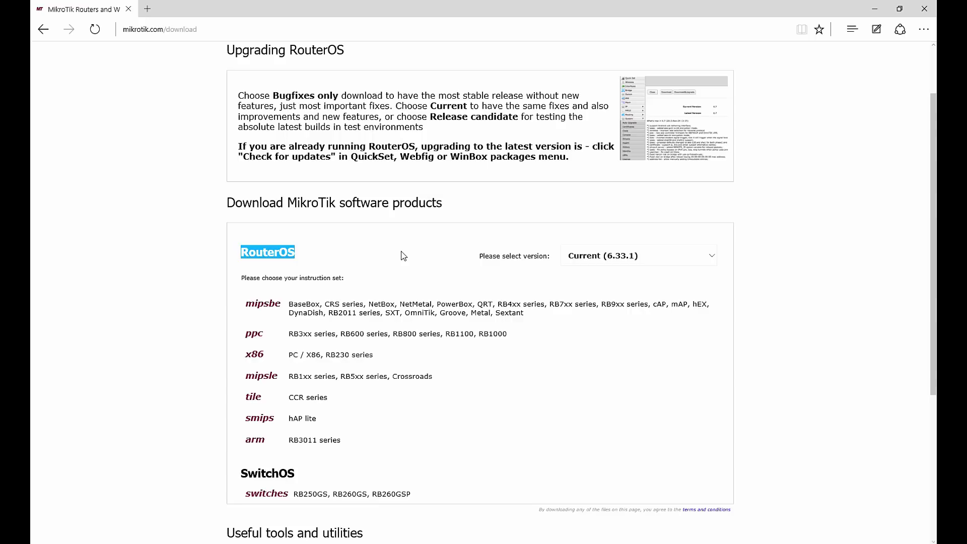
pyautogui.click(636, 261)
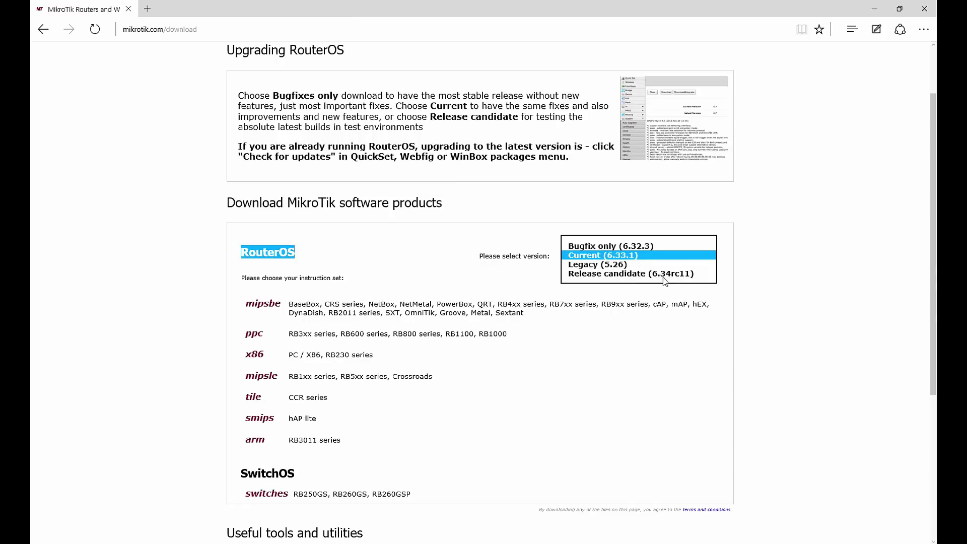
pyautogui.click(405, 256)
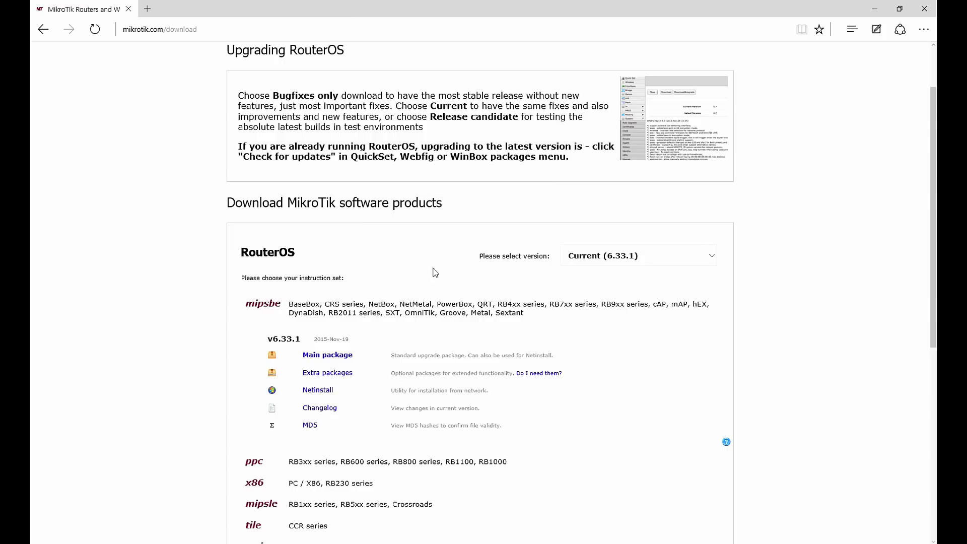
# - Review the RouterOS packages offered for the mipsbe and x86 instruction sets
pyautogui.click(262, 303)
pyautogui.scroll(-3, 256, 275)
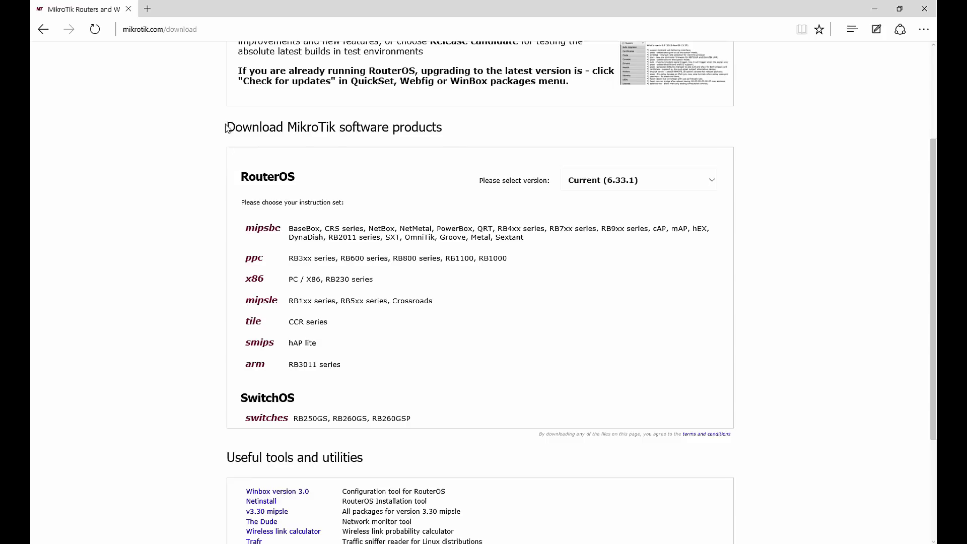
pyautogui.moveTo(227, 126); pyautogui.dragTo(473, 126)
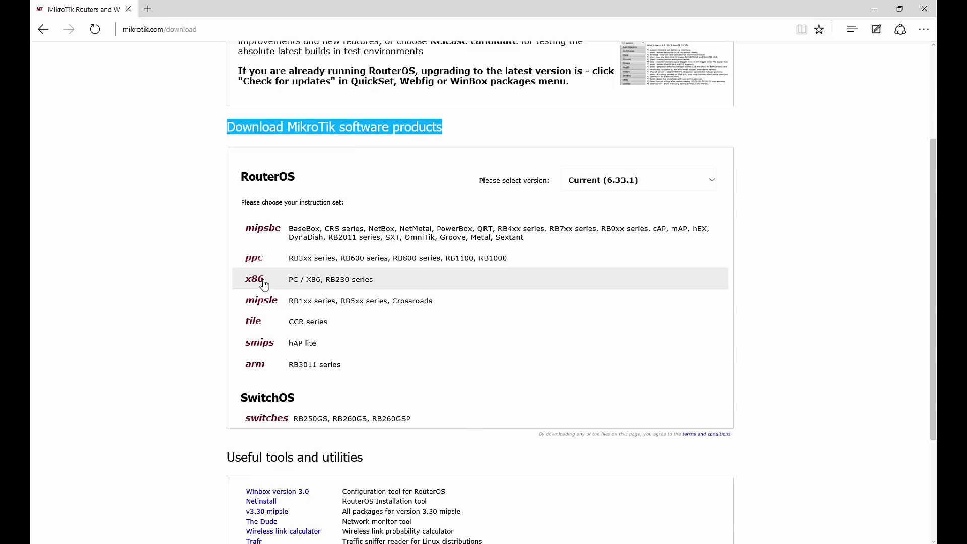
pyautogui.click(369, 288)
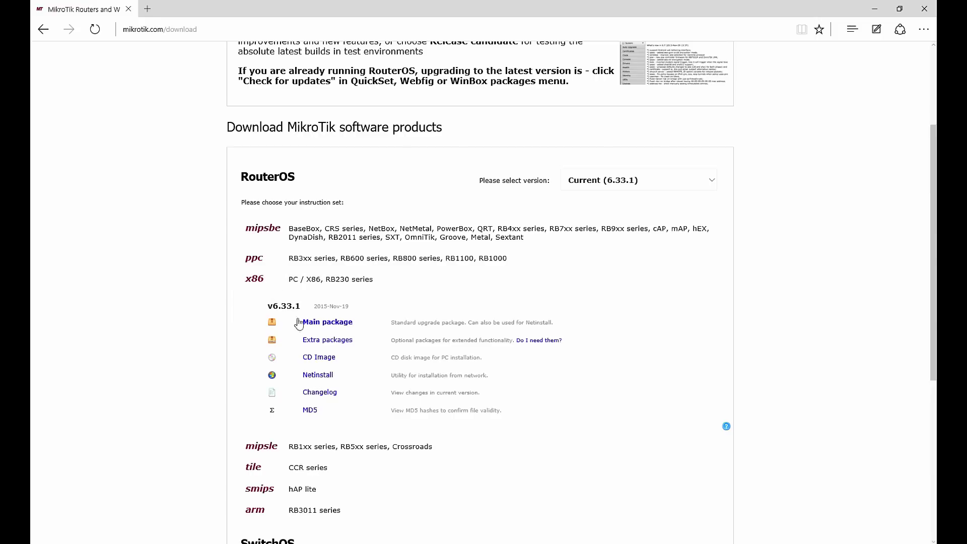
pyautogui.click(256, 279)
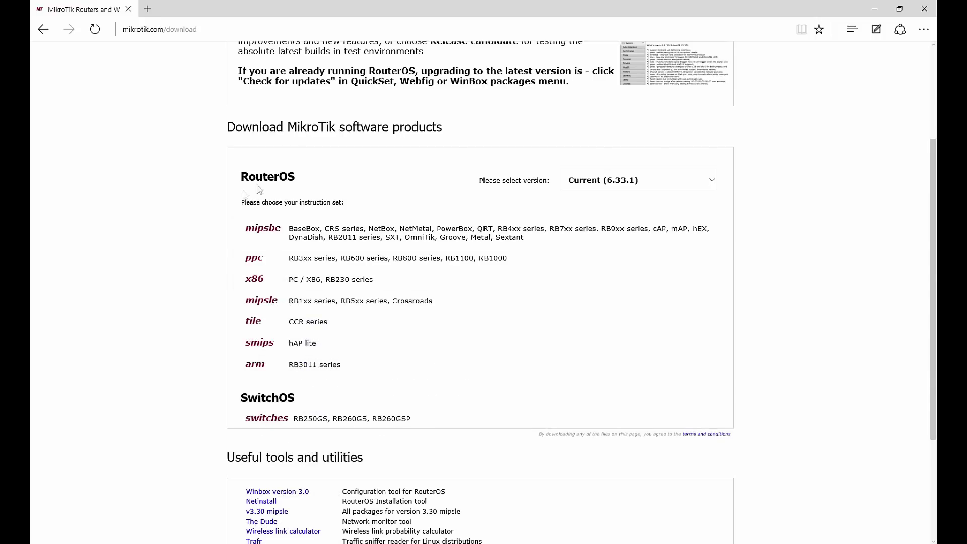
# - Download Winbox version 3.0 from the useful tools and utilities list
pyautogui.scroll(-3, 237, 241)
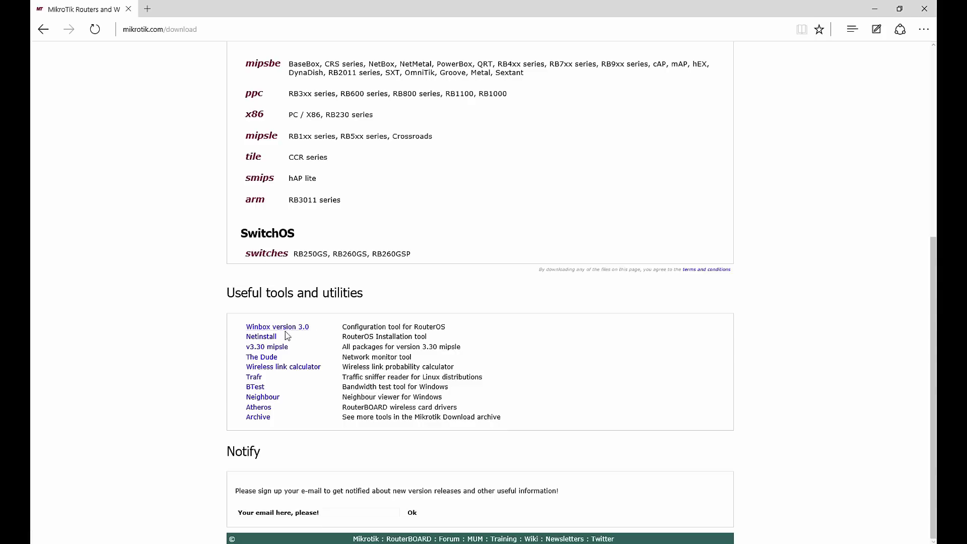
pyautogui.click(267, 327)
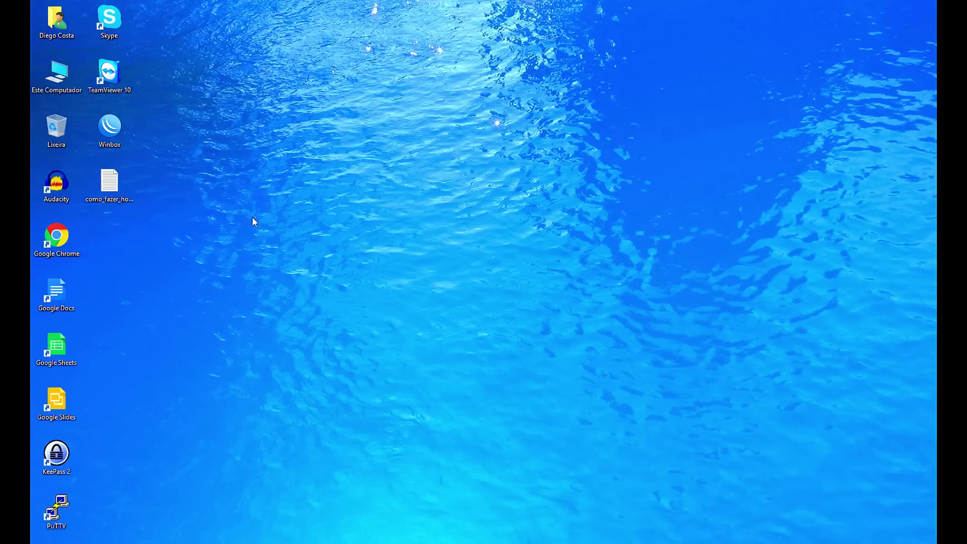
# - Open the properties of the Winbox program on the desktop and check its size on disk
pyautogui.rightClick(109, 132)
pyautogui.click(146, 340)
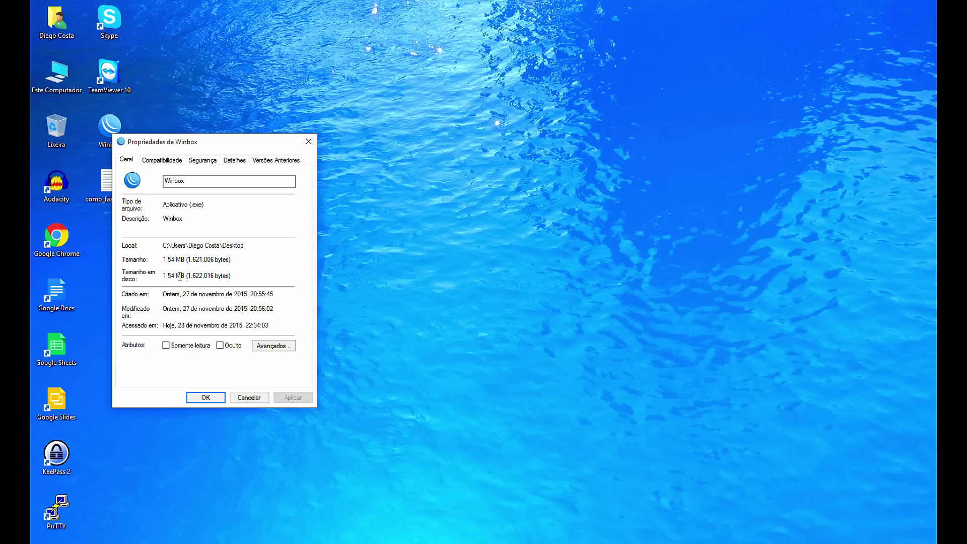
pyautogui.moveTo(180, 277); pyautogui.dragTo(163, 278)
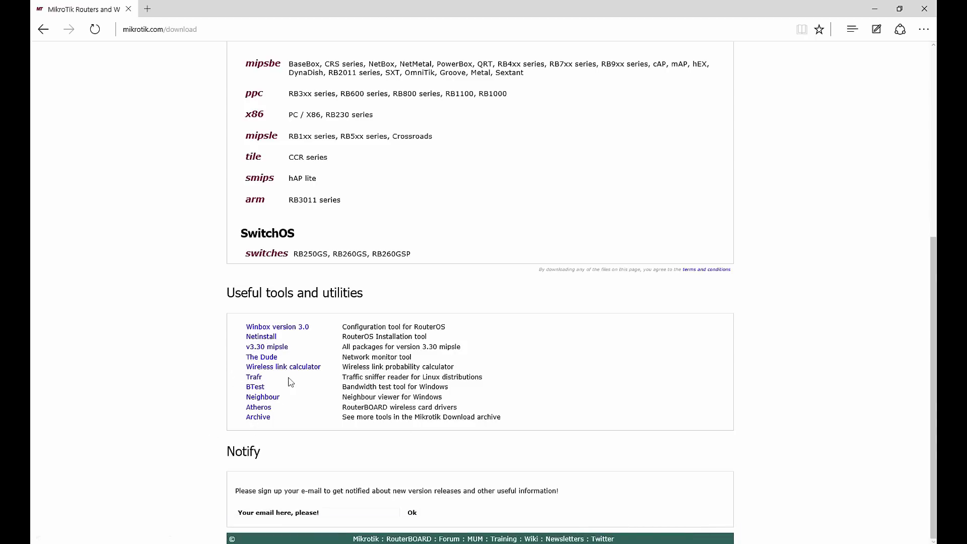
# - Highlight the description of The Dude in the useful tools and utilities list
pyautogui.tripleClick(359, 359)
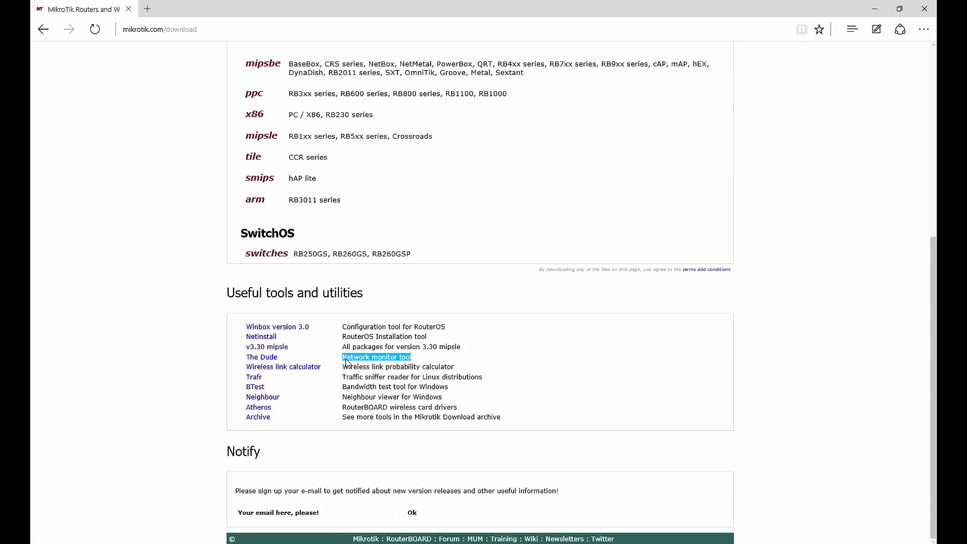
pyautogui.click(407, 358)
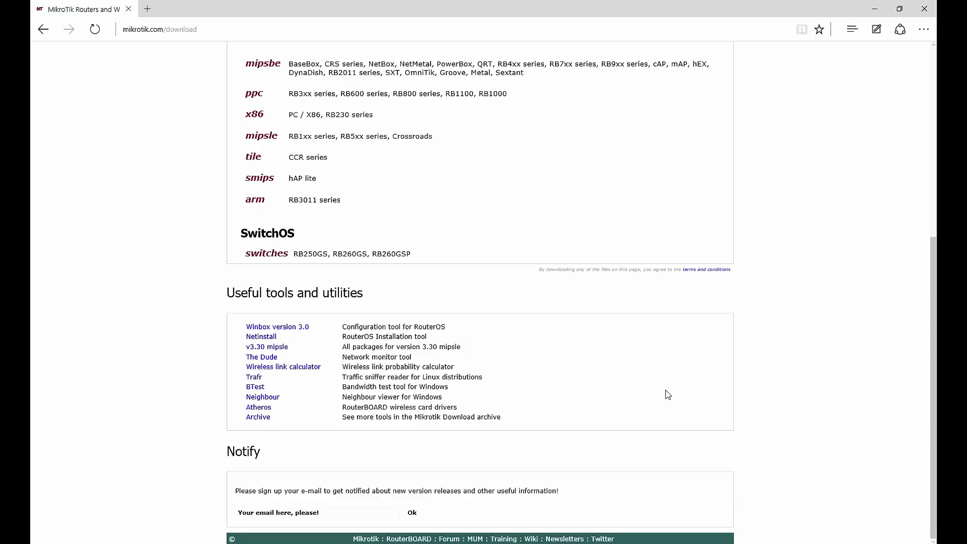
# - Minimize the browser and check the details of the como_fazer_hotspot_mikrotik text file on the desktop
pyautogui.click(869, 14)
pyautogui.click(129, 191)
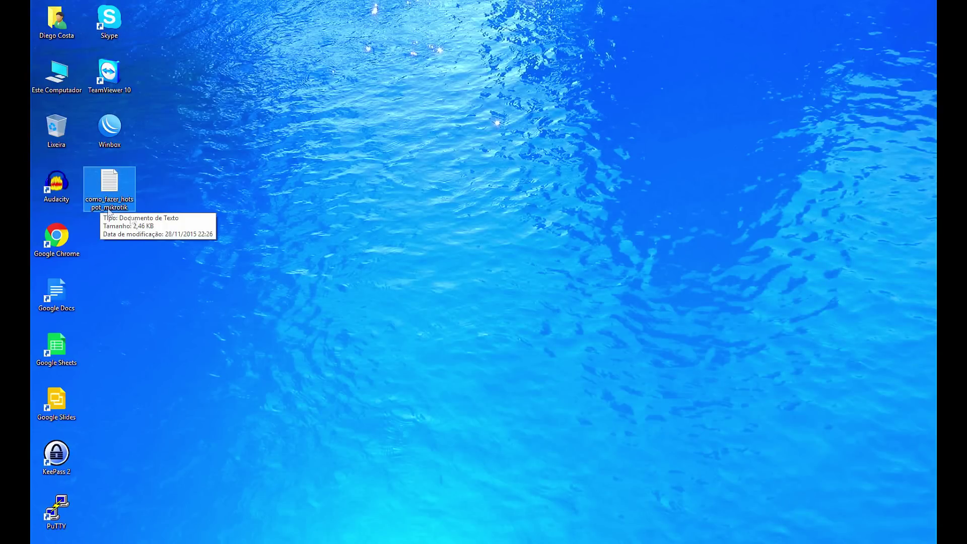
pyautogui.click(241, 161)
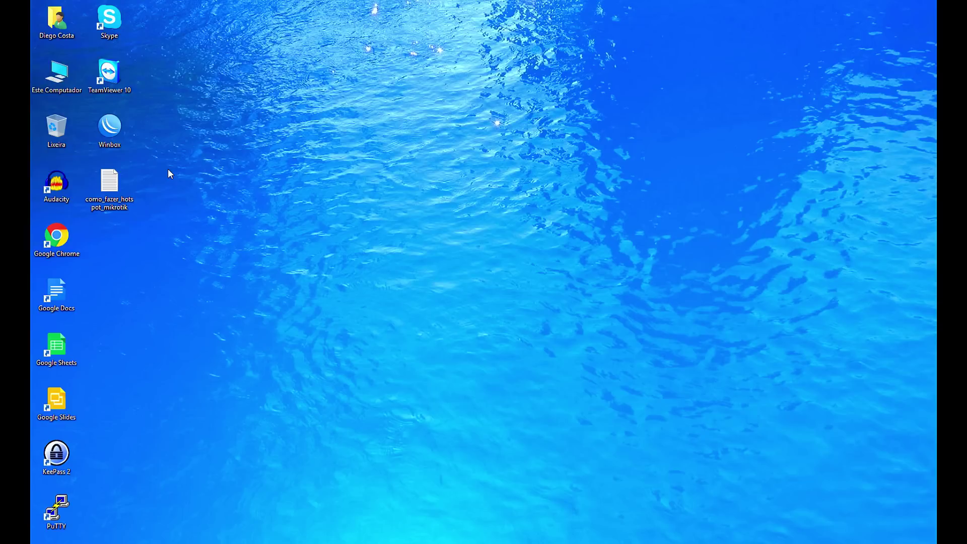
# - Launch Winbox and allow it through the Windows firewall on both private and public networks
pyautogui.doubleClick(116, 130)
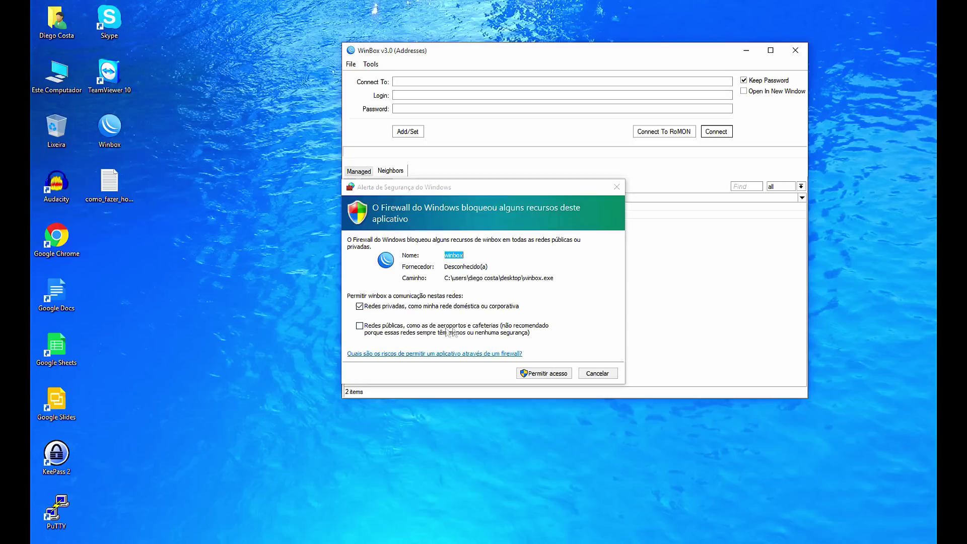
pyautogui.click(370, 334)
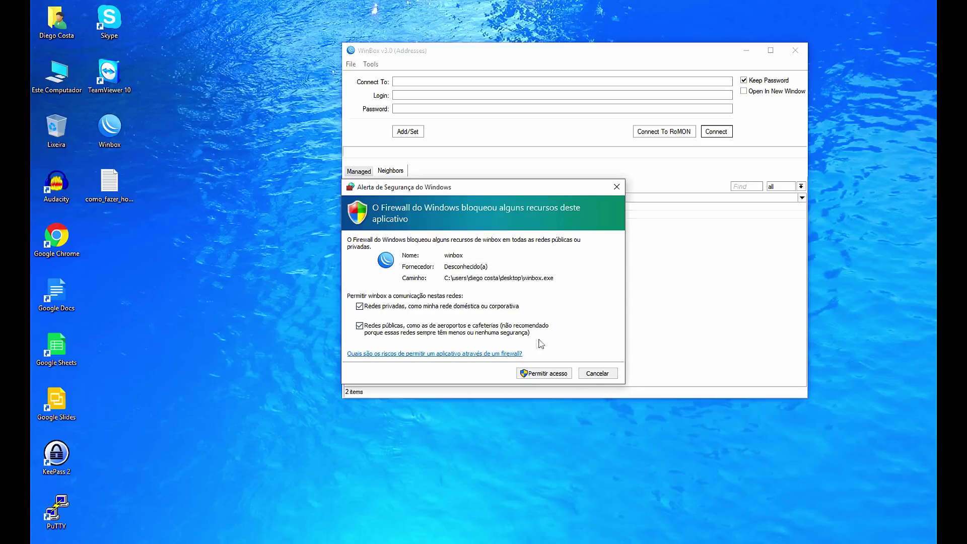
pyautogui.click(540, 374)
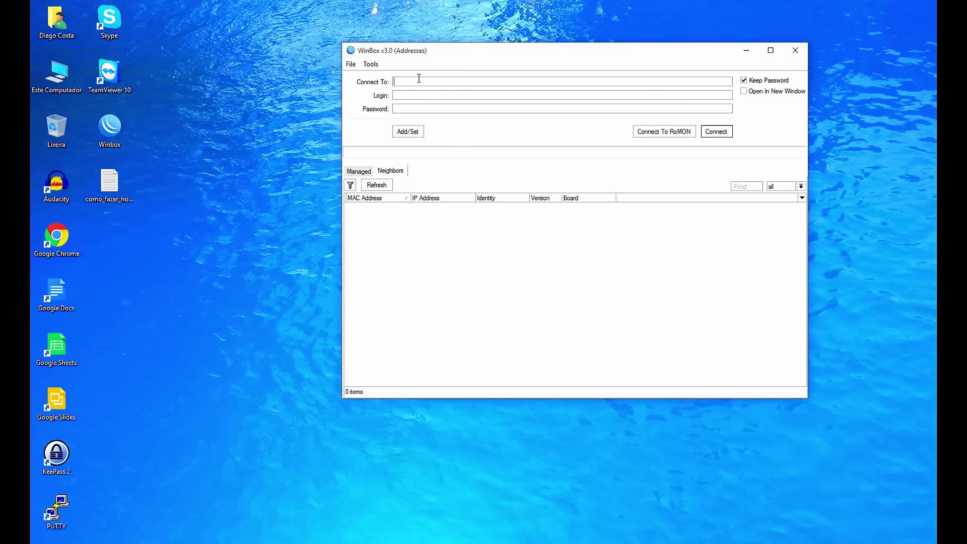
# - Load the admin login from the managed devices entry and return to the list of neighboring devices
pyautogui.click(399, 107)
pyautogui.click(359, 172)
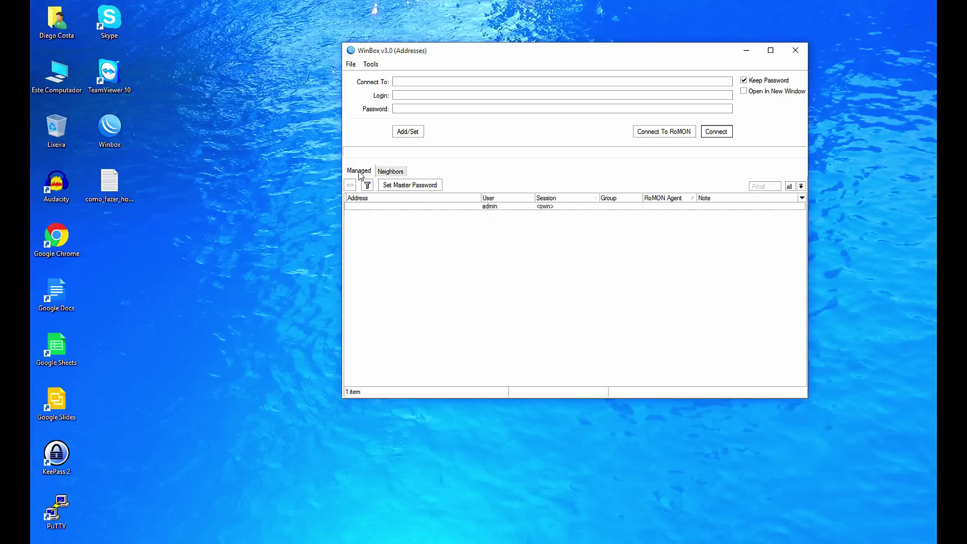
pyautogui.click(466, 207)
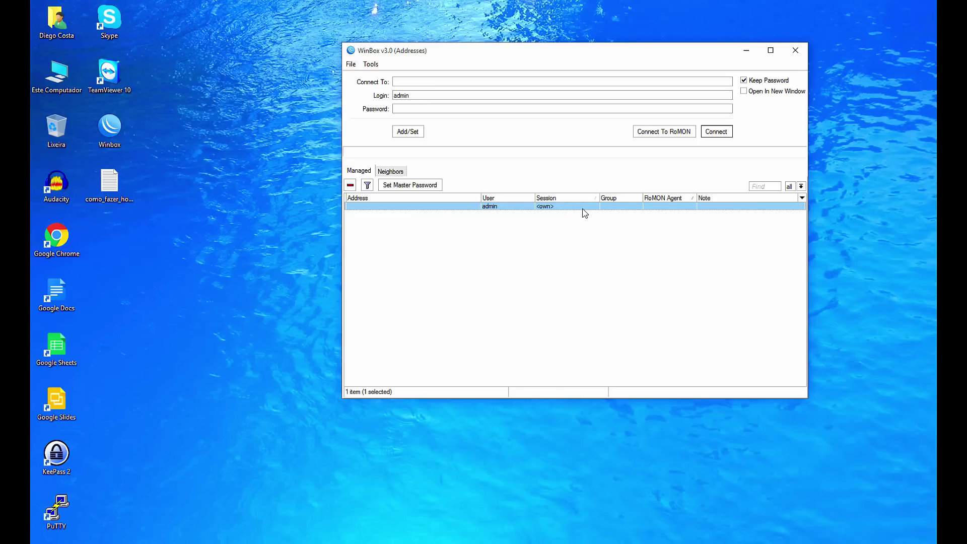
pyautogui.click(394, 175)
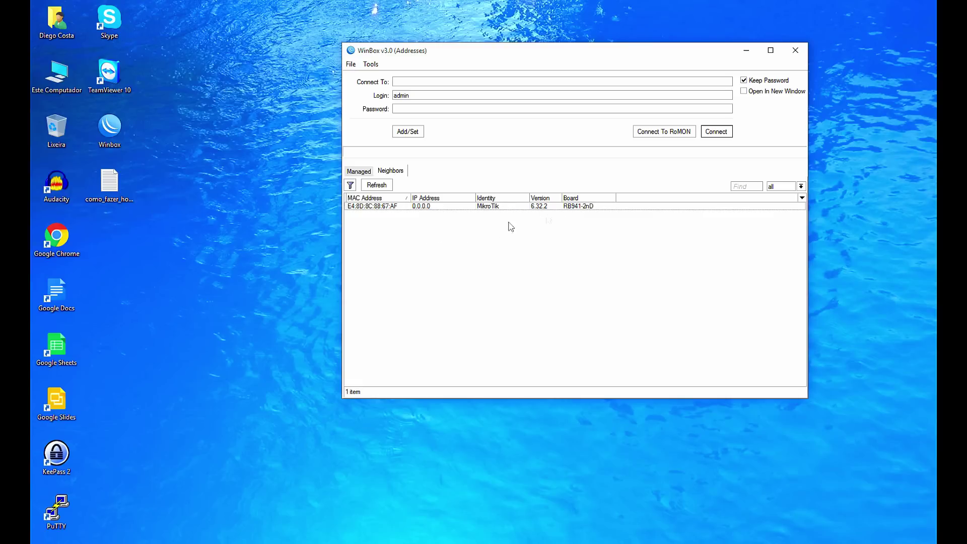
# - Connect to the RB941-2nD neighbor by its MAC address with the login admin and a blank password
pyautogui.click(562, 208)
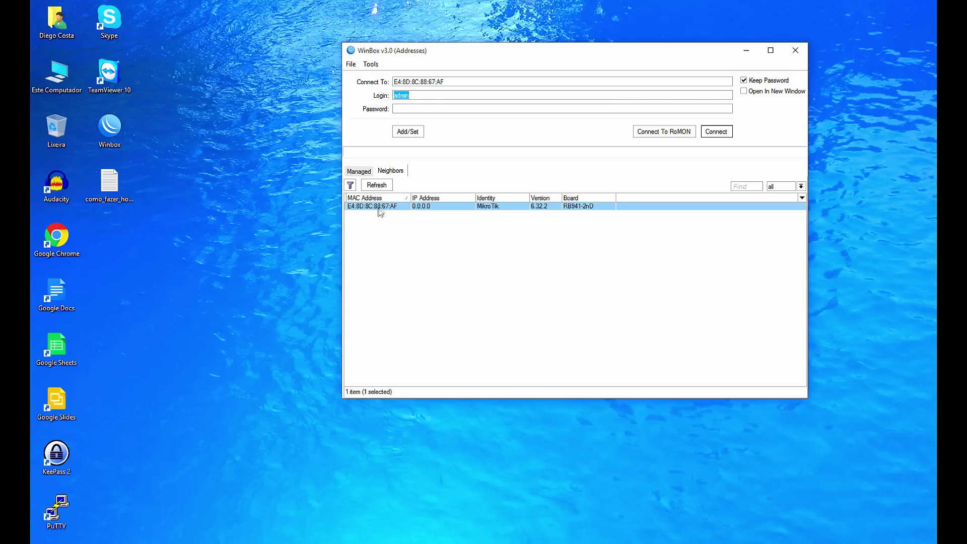
pyautogui.click(398, 81)
pyautogui.moveTo(399, 81); pyautogui.dragTo(446, 81)
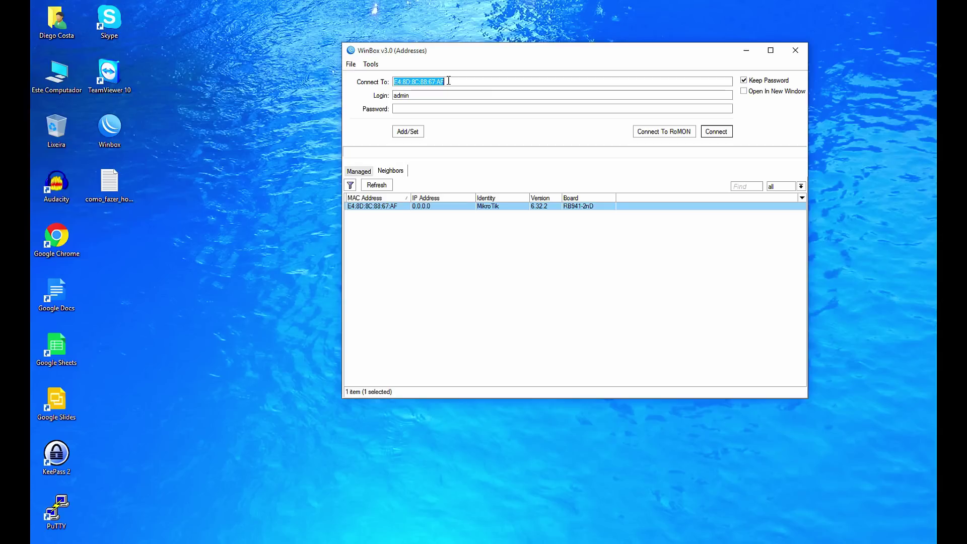
pyautogui.click(395, 81)
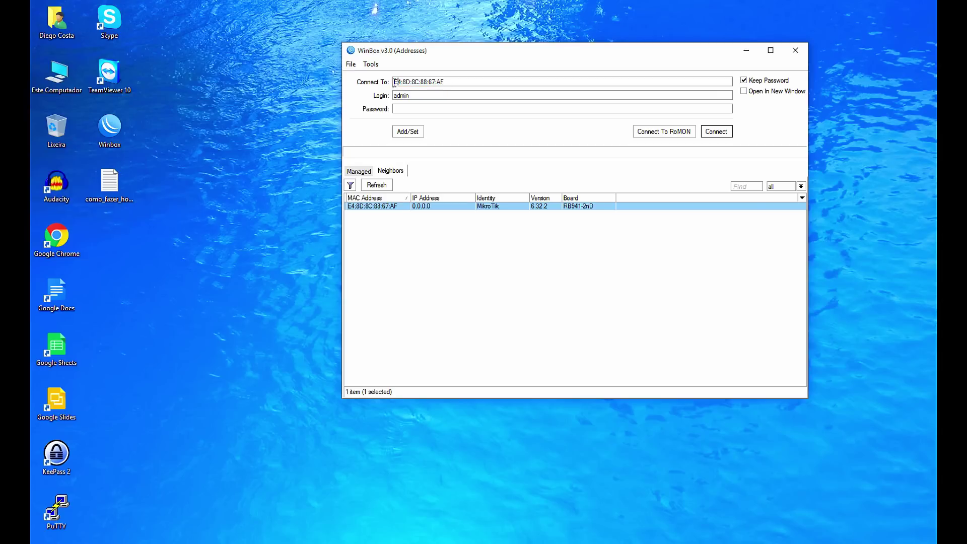
pyautogui.moveTo(394, 82)
pyautogui.mouseDown()
pyautogui.moveTo(453, 85)
pyautogui.moveTo(393, 96)
pyautogui.mouseUp()
pyautogui.click(450, 108)
pyautogui.click(717, 132)
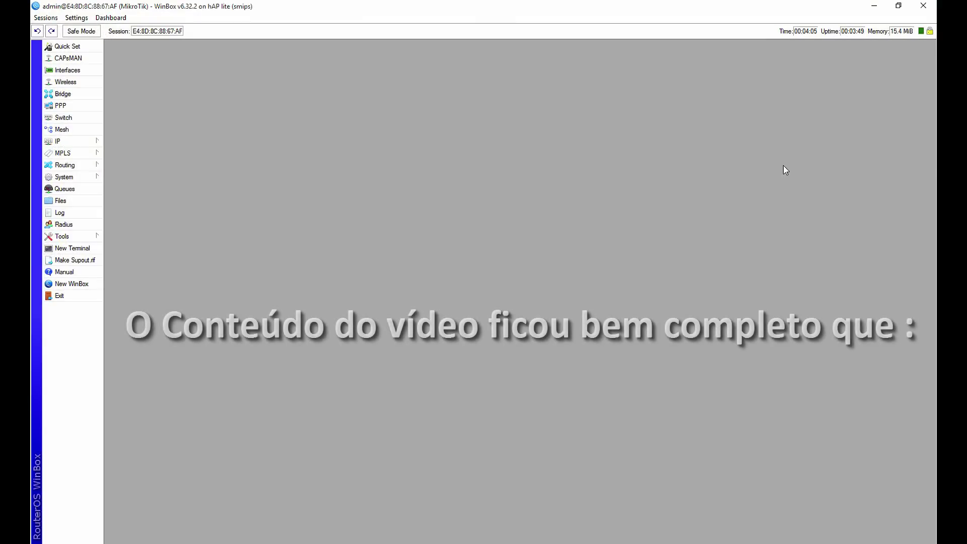